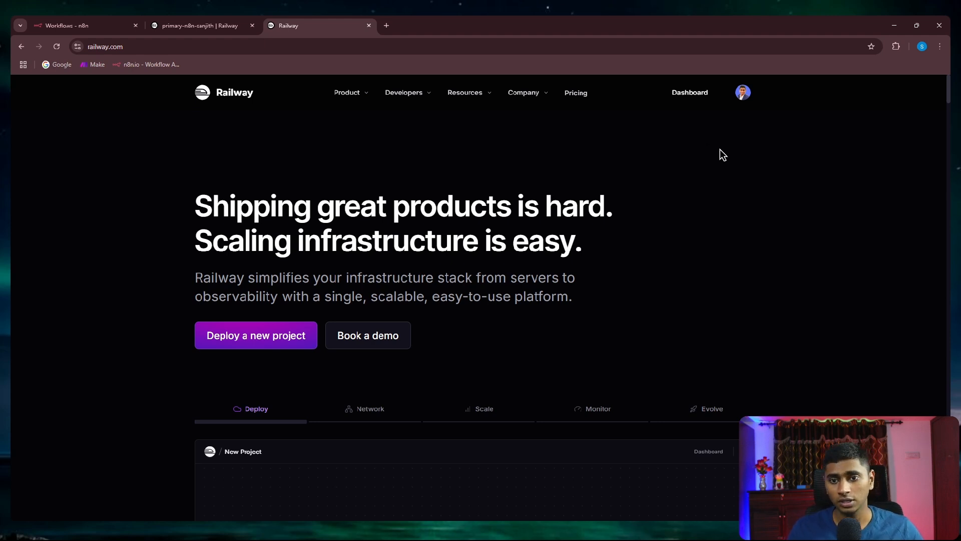
Create a new Railway project from the N8N (w/ workers) template and deploy its services.
{"action": "left_click", "coordinate": [693, 93]}
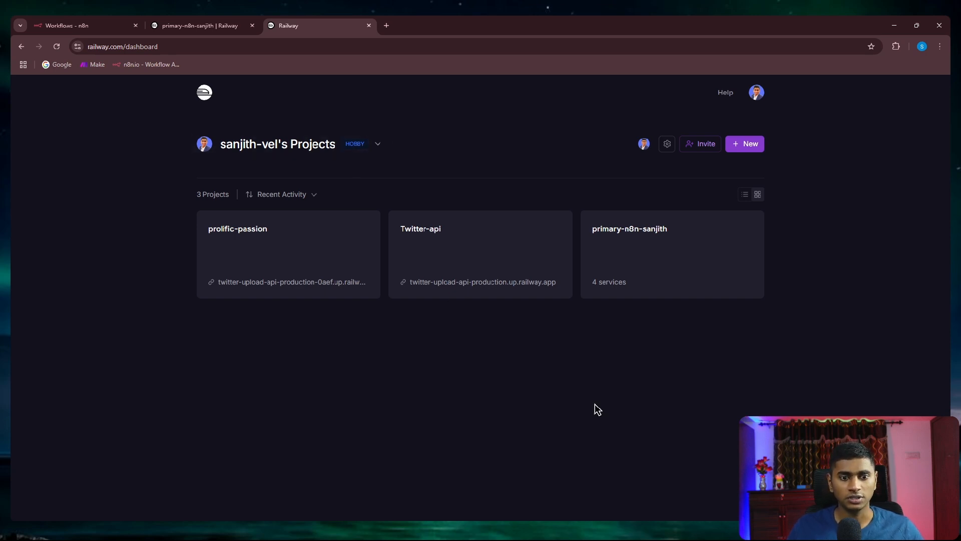
{"action": "left_click", "coordinate": [748, 143]}
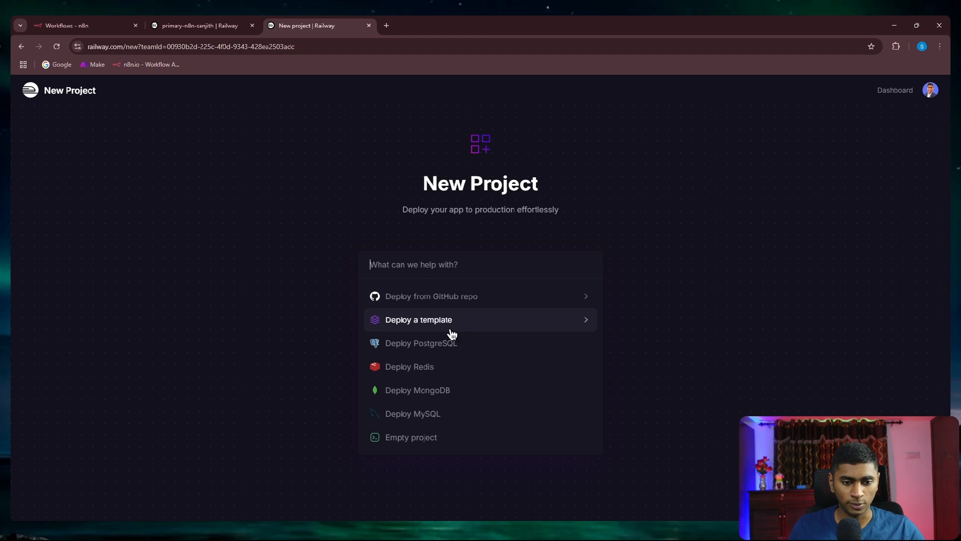
{"action": "left_click", "coordinate": [427, 325]}
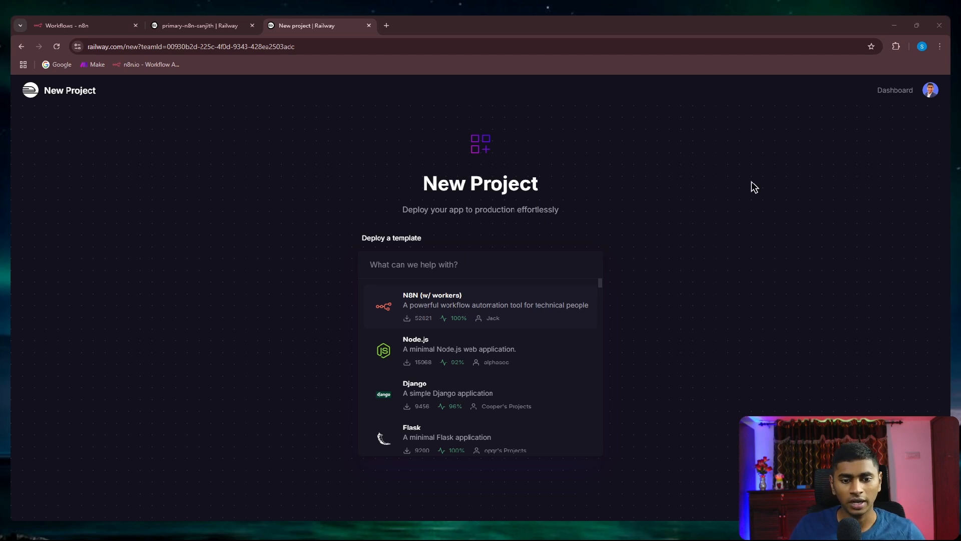
{"action": "left_click", "coordinate": [441, 300]}
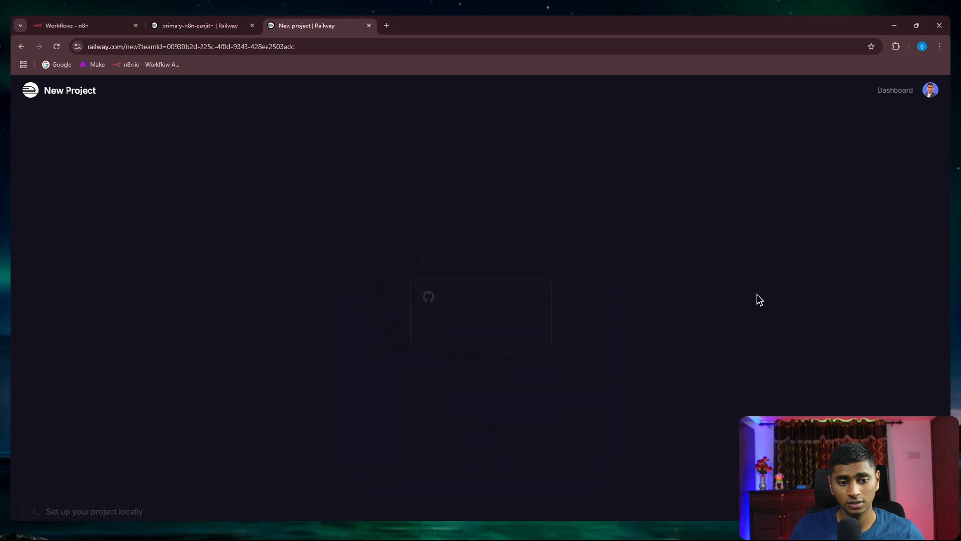
{"action": "scroll", "coordinate": [765, 299], "scroll_direction": "down", "scroll_amount": 3}
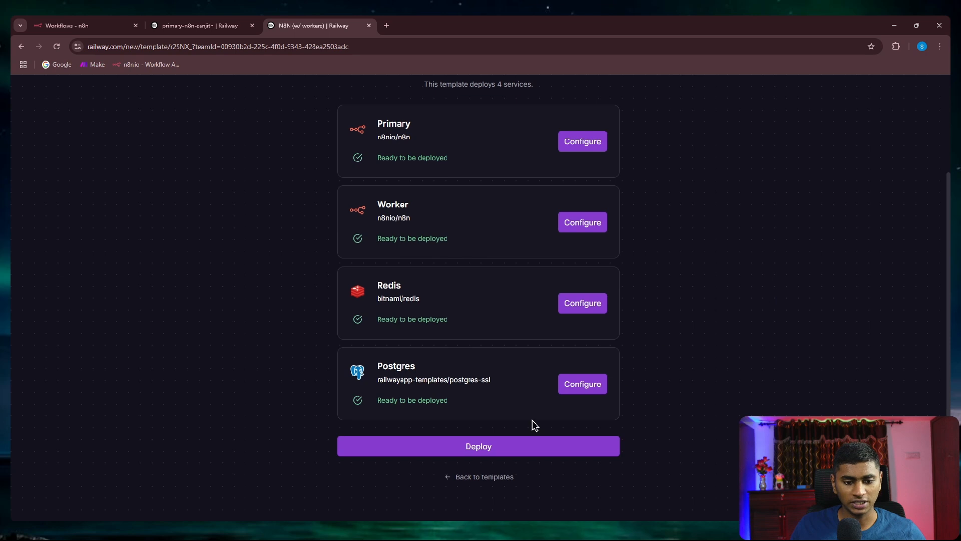
{"action": "left_click", "coordinate": [482, 446]}
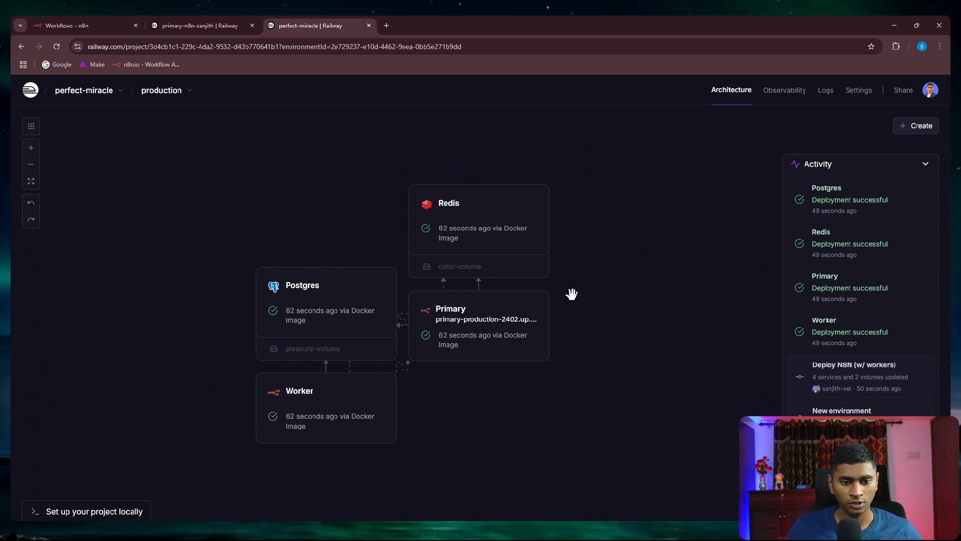
Open the deployed Primary service's public domain and examine the web address of the n8n owner account setup page.
{"action": "left_click", "coordinate": [448, 313]}
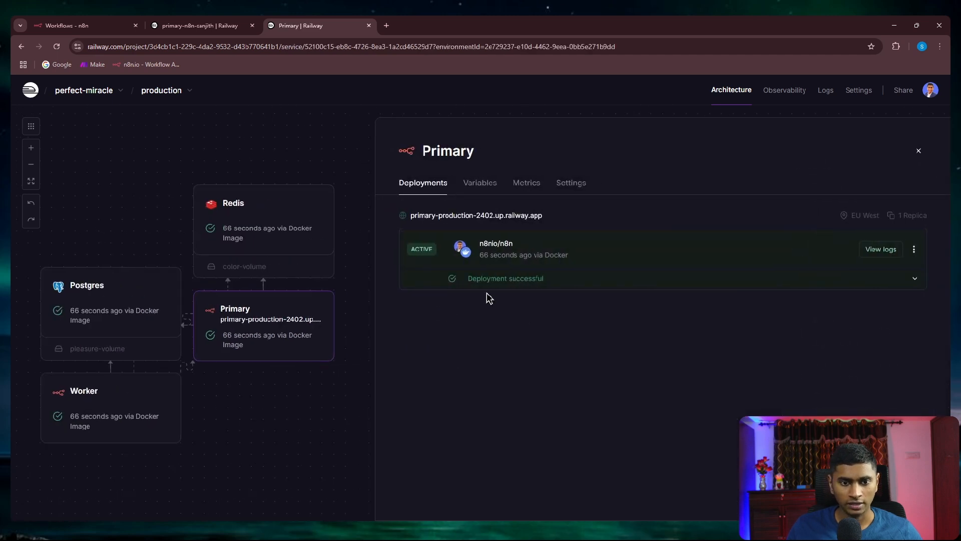
{"action": "left_click", "coordinate": [466, 217]}
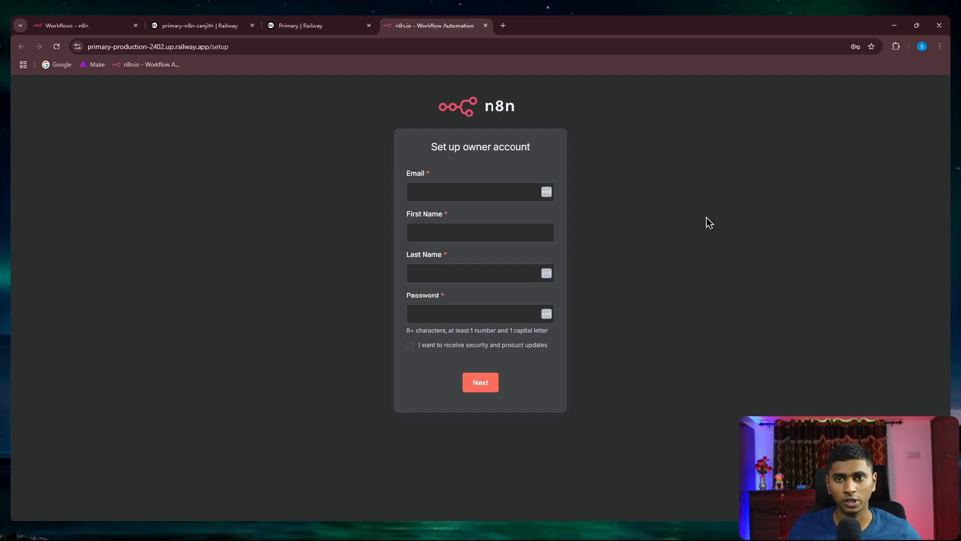
{"action": "left_click", "coordinate": [210, 46]}
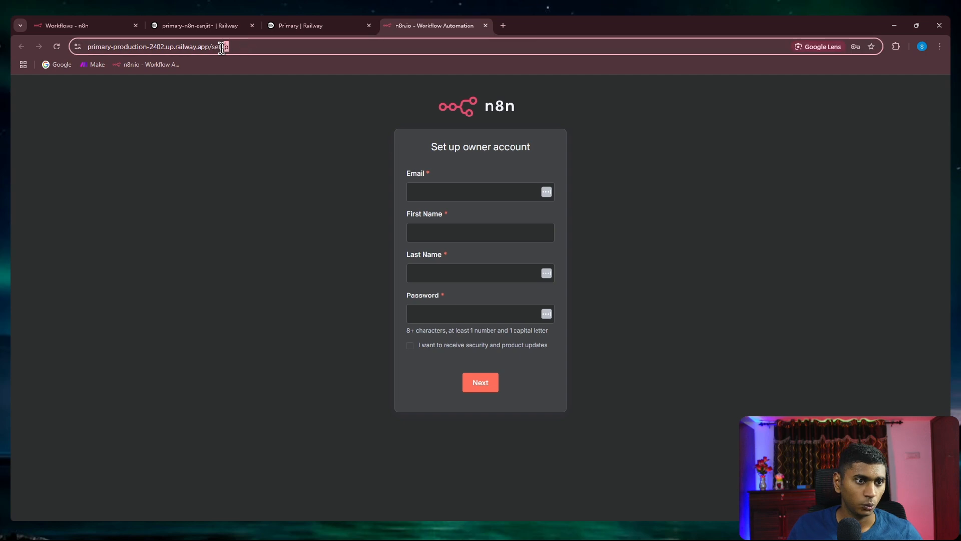
{"action": "left_click", "coordinate": [155, 172]}
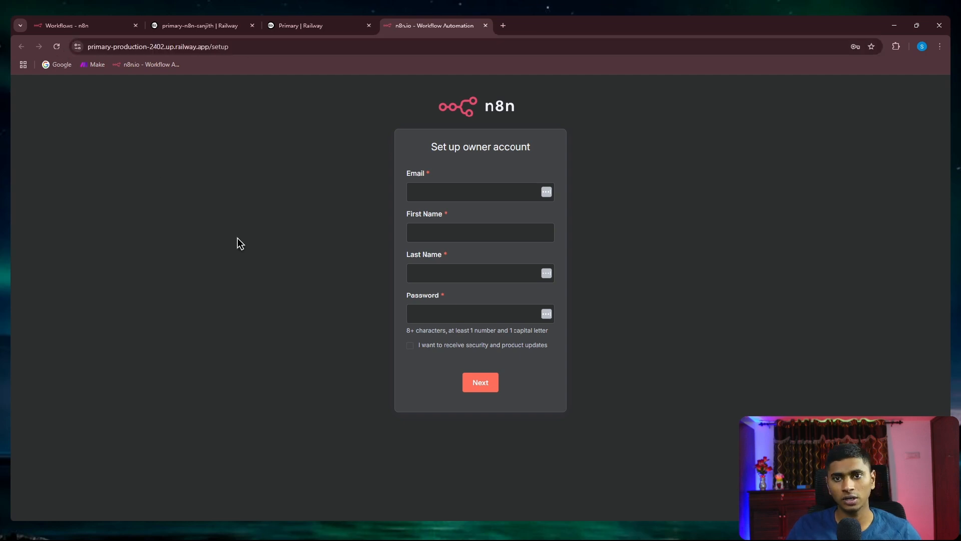
{"action": "left_click", "coordinate": [233, 50]}
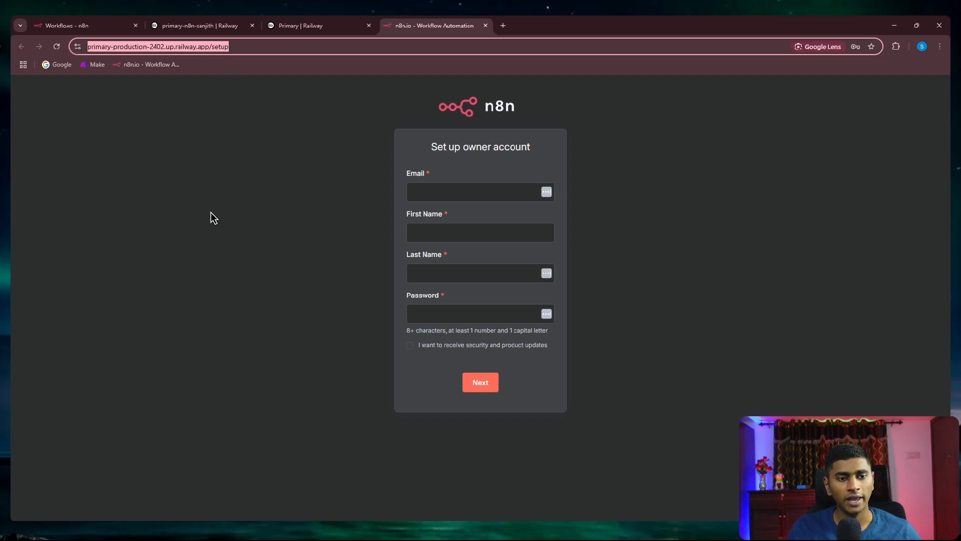
{"action": "left_click", "coordinate": [249, 263]}
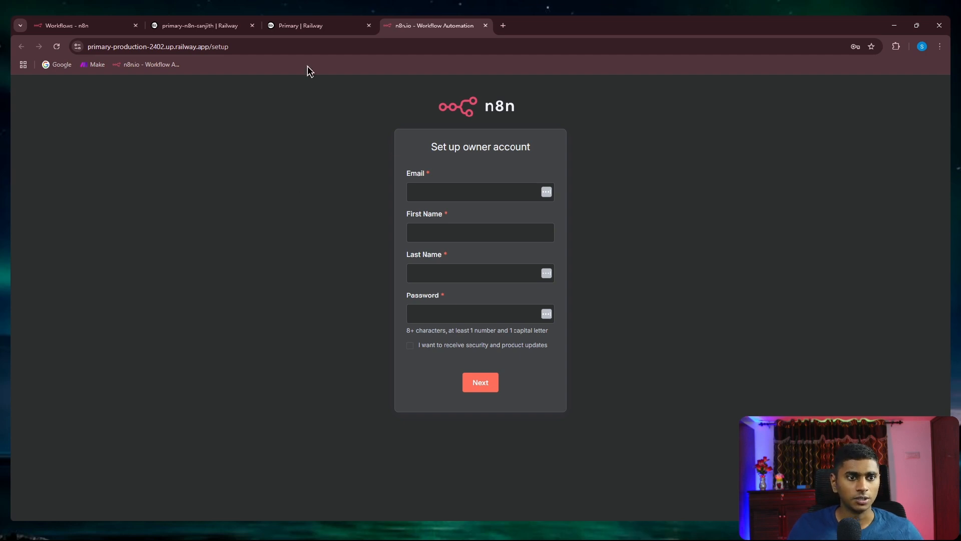
Check the available version updates in the existing n8n instance.
{"action": "left_click", "coordinate": [310, 27]}
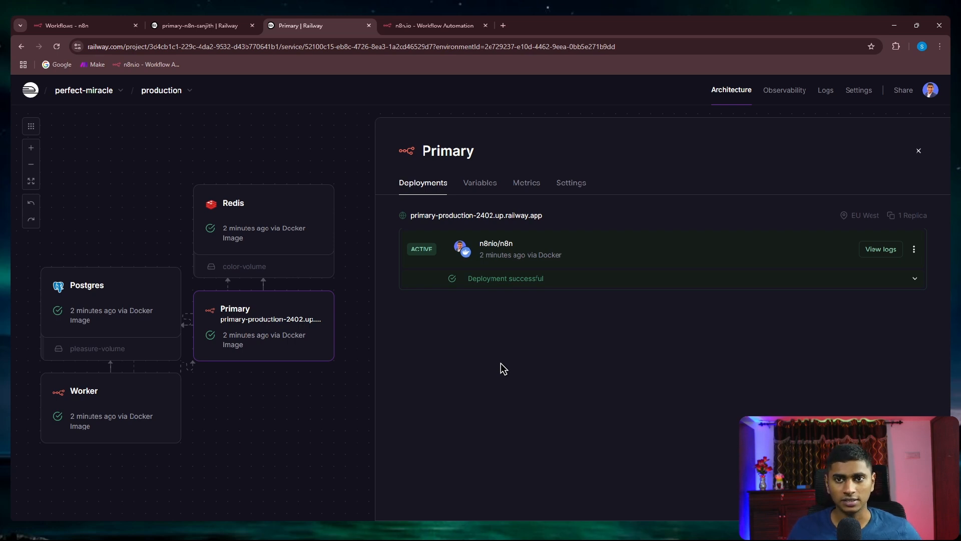
{"action": "left_click", "coordinate": [86, 25]}
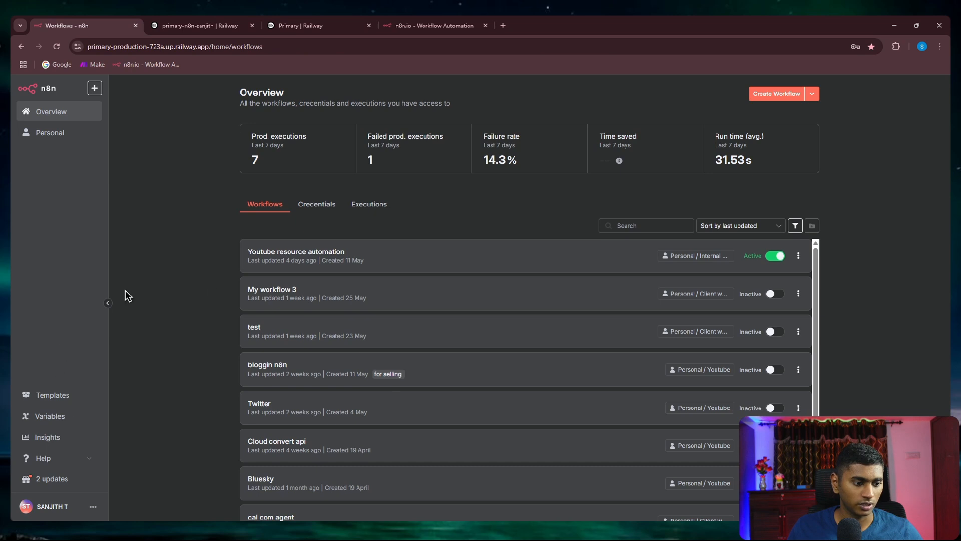
{"action": "left_click", "coordinate": [68, 482]}
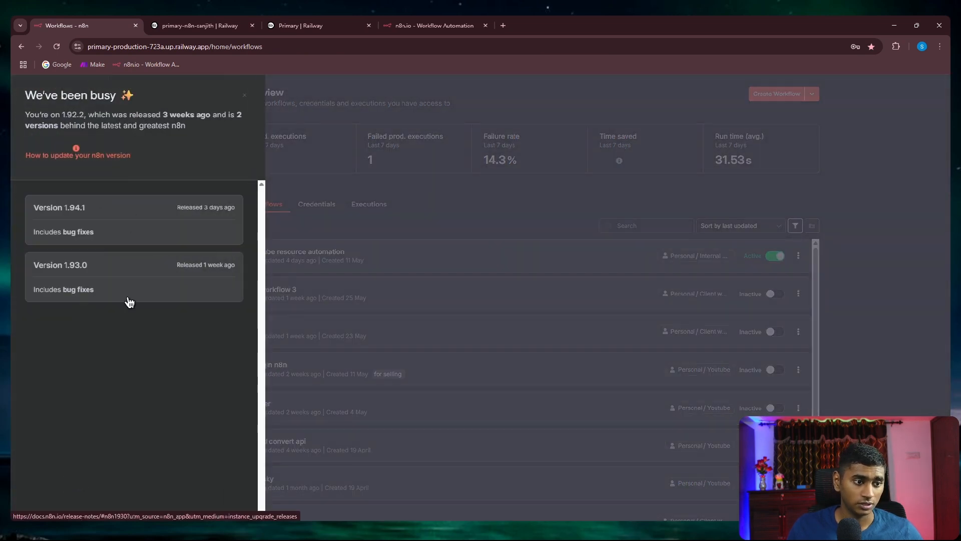
View the actions available for the active Primary deployment in the perfect-miracle project.
{"action": "left_click", "coordinate": [294, 23]}
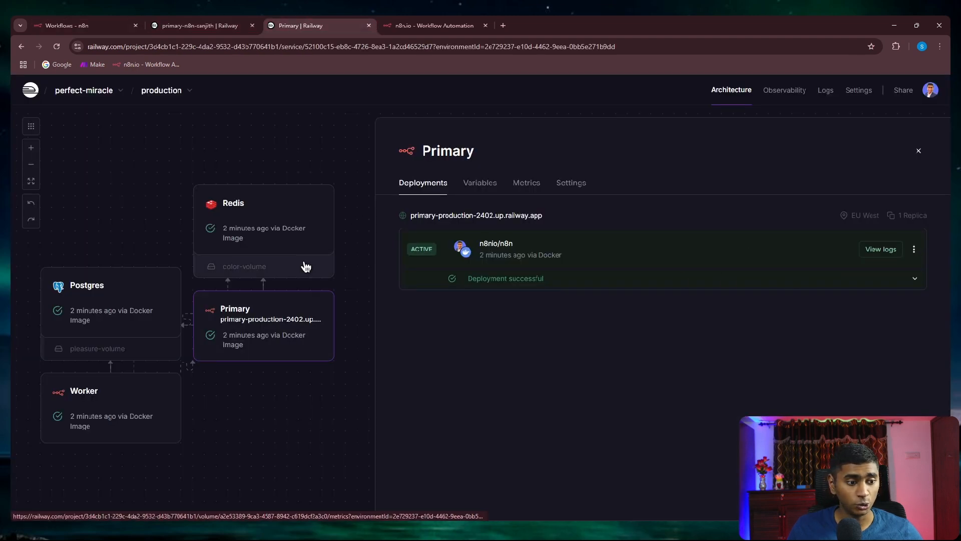
{"action": "left_click", "coordinate": [914, 248]}
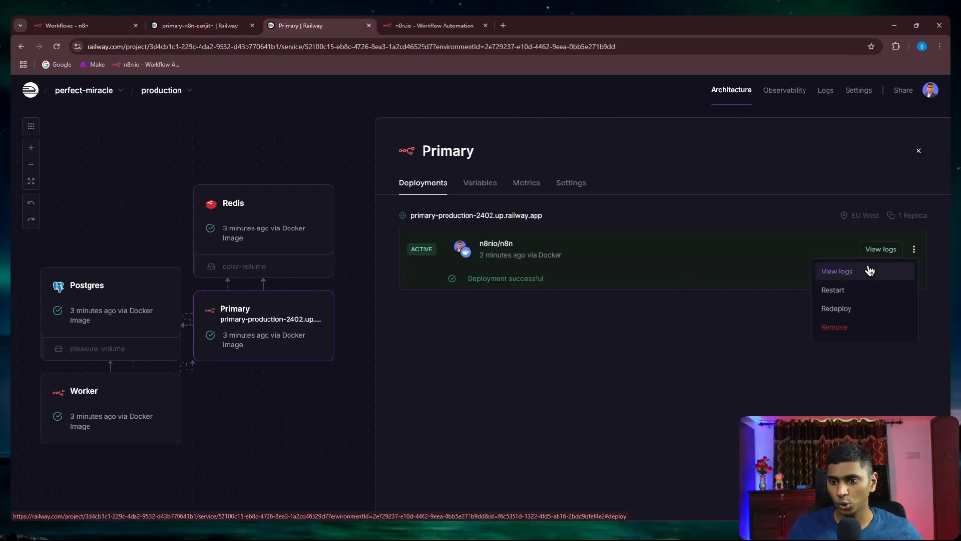
{"action": "left_click", "coordinate": [672, 404]}
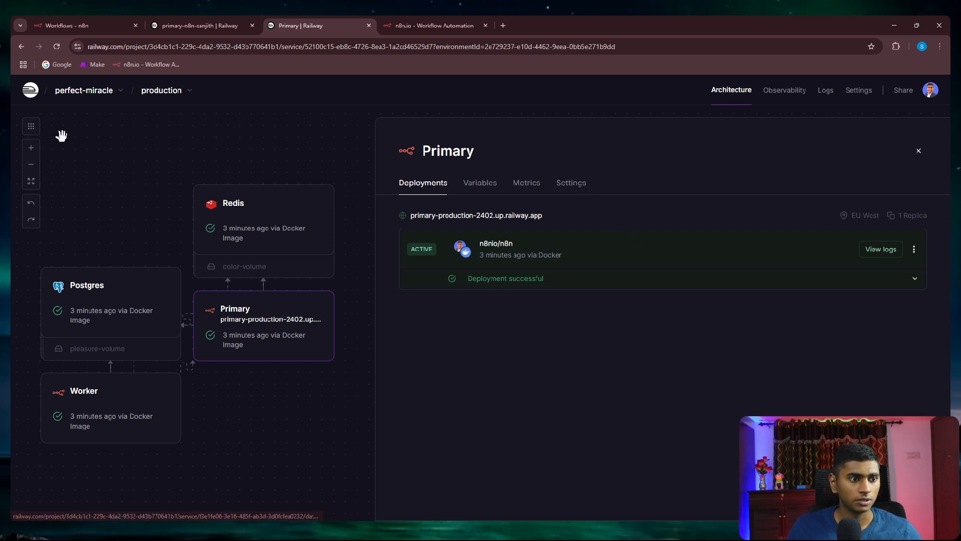
Redeploy the active Primary deployment in the existing n8n project on Railway.
{"action": "left_click", "coordinate": [205, 23]}
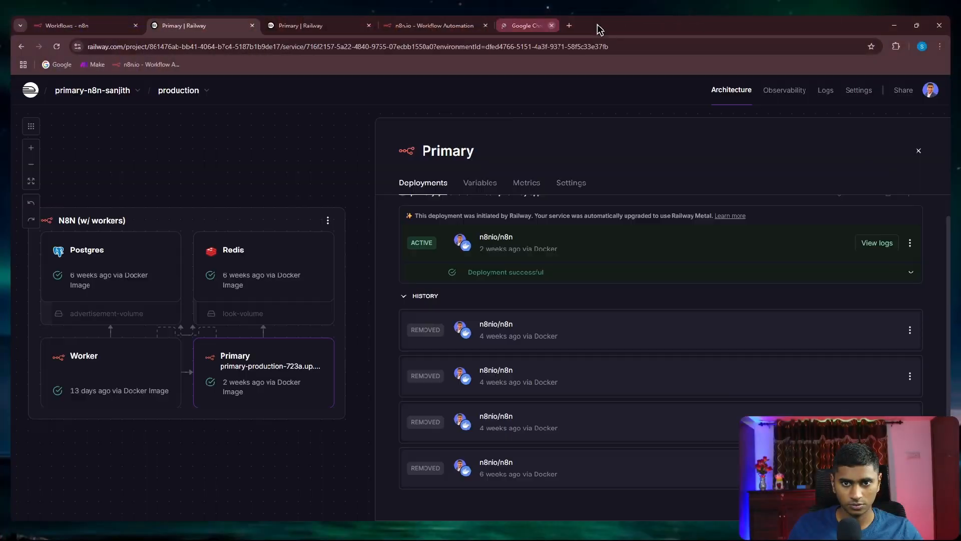
{"action": "left_click", "coordinate": [551, 25]}
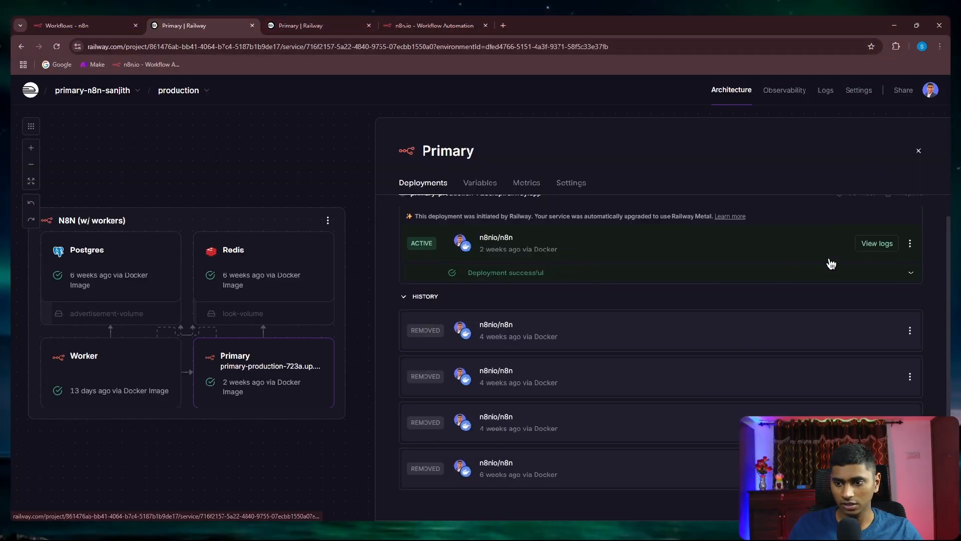
{"action": "left_click", "coordinate": [910, 244]}
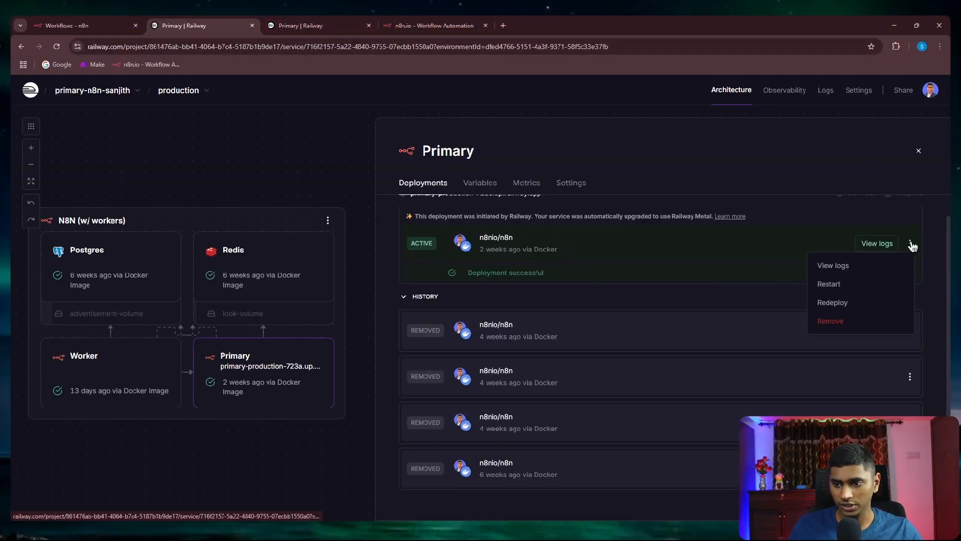
{"action": "left_click", "coordinate": [832, 302]}
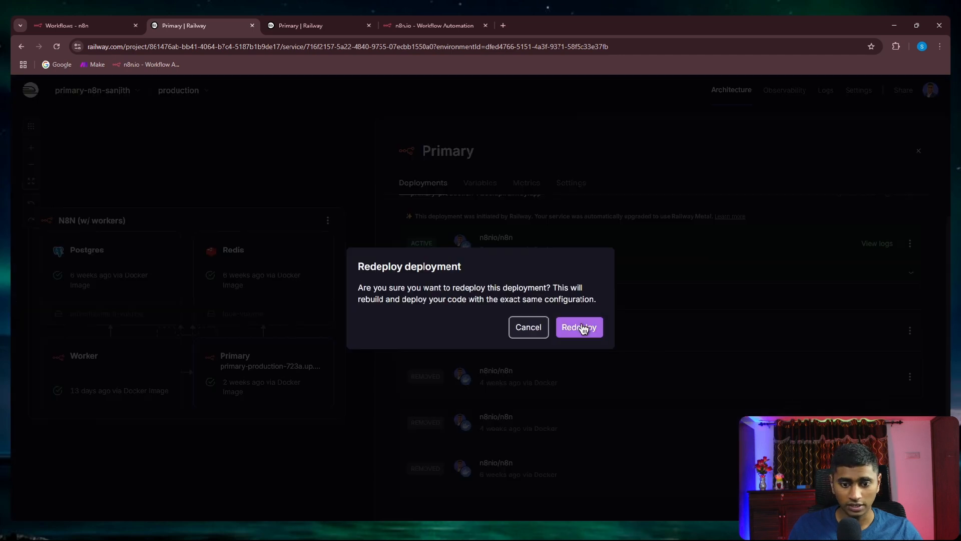
{"action": "left_click", "coordinate": [582, 327]}
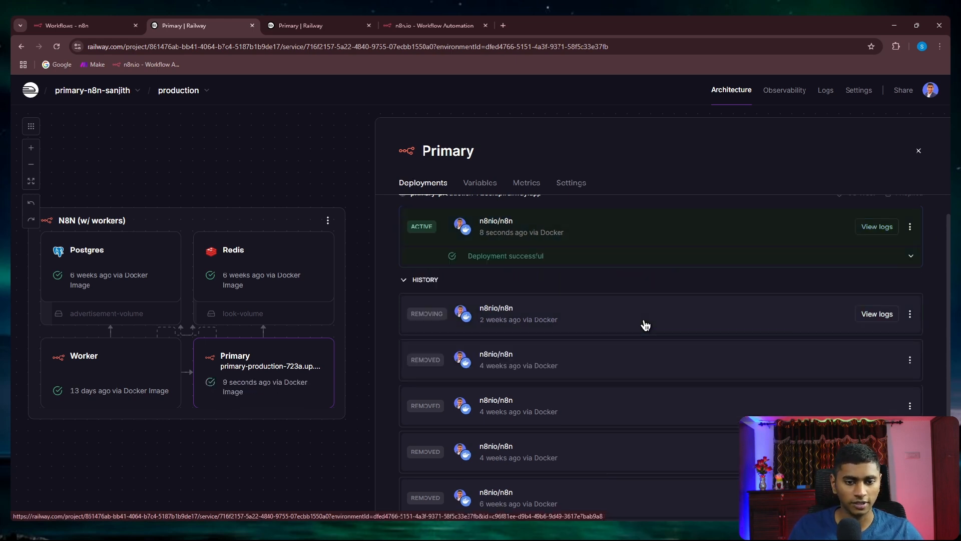
Return to the existing n8n instance's workflows page and reload it to load the updated version.
{"action": "scroll", "coordinate": [646, 325], "scroll_direction": "down", "scroll_amount": 1}
{"action": "left_click", "coordinate": [55, 24]}
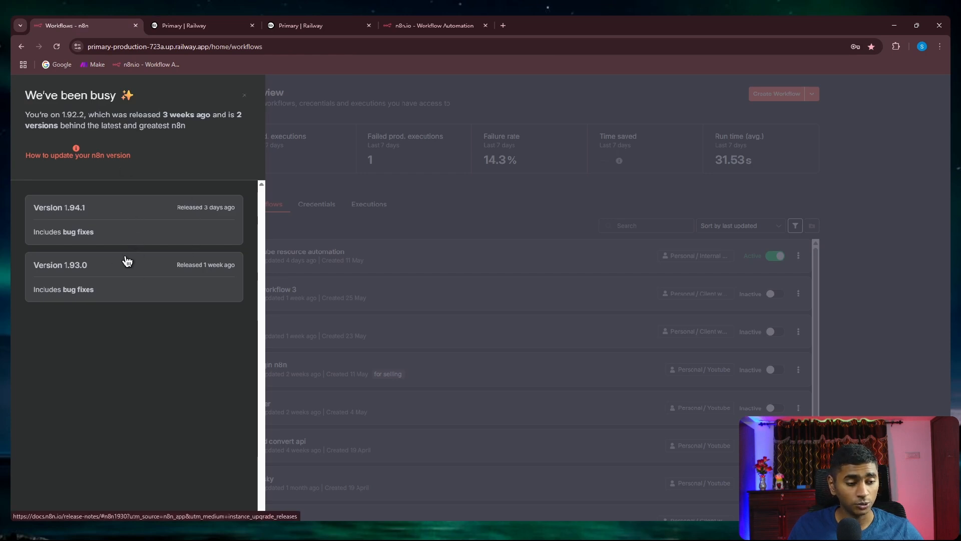
{"action": "left_click", "coordinate": [56, 46]}
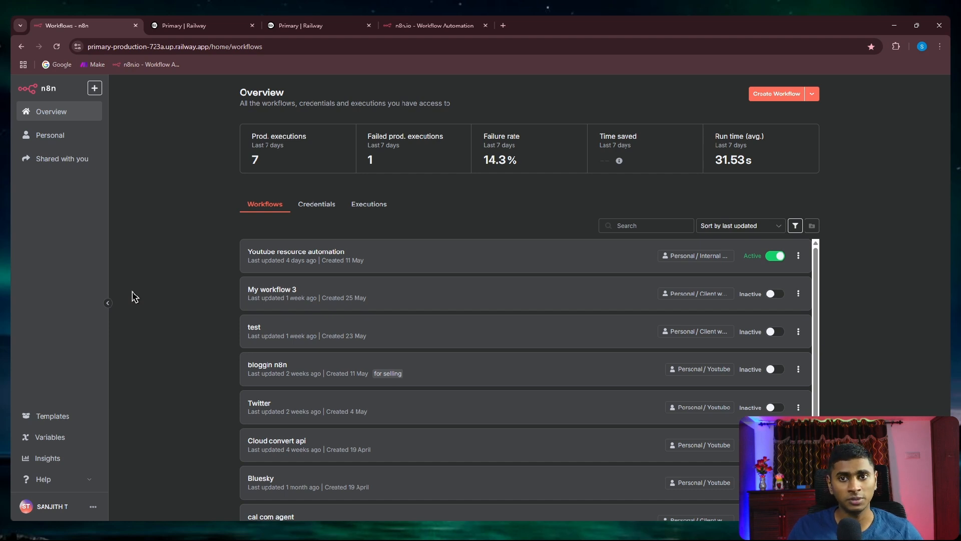
Examine the web address of the new n8n instance's owner account setup page.
{"action": "left_click", "coordinate": [325, 25]}
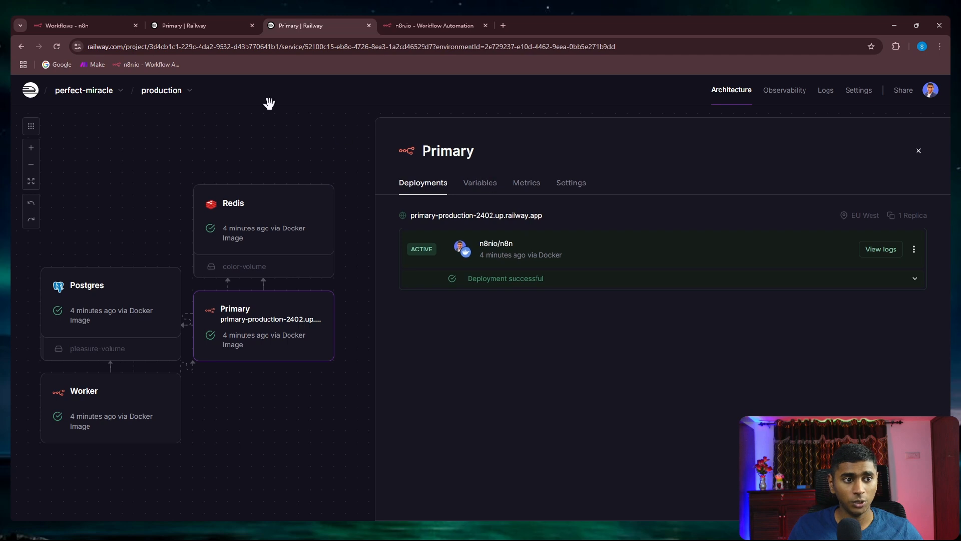
{"action": "left_click", "coordinate": [401, 28]}
{"action": "left_click", "coordinate": [239, 45]}
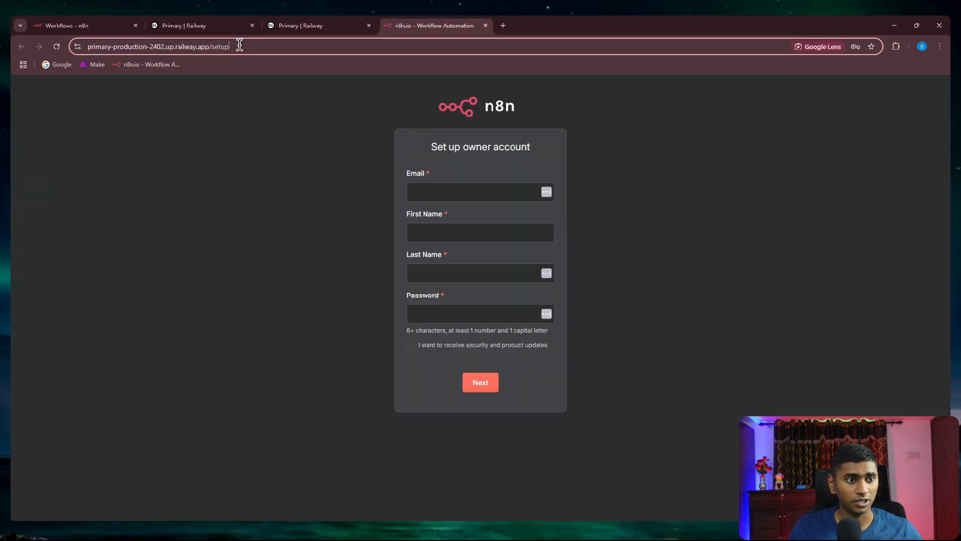
{"action": "left_click", "coordinate": [297, 202]}
Examine the custom domain form in the public networking settings of perfect-miracle's Primary service, and close the service details.
{"action": "left_click", "coordinate": [298, 24]}
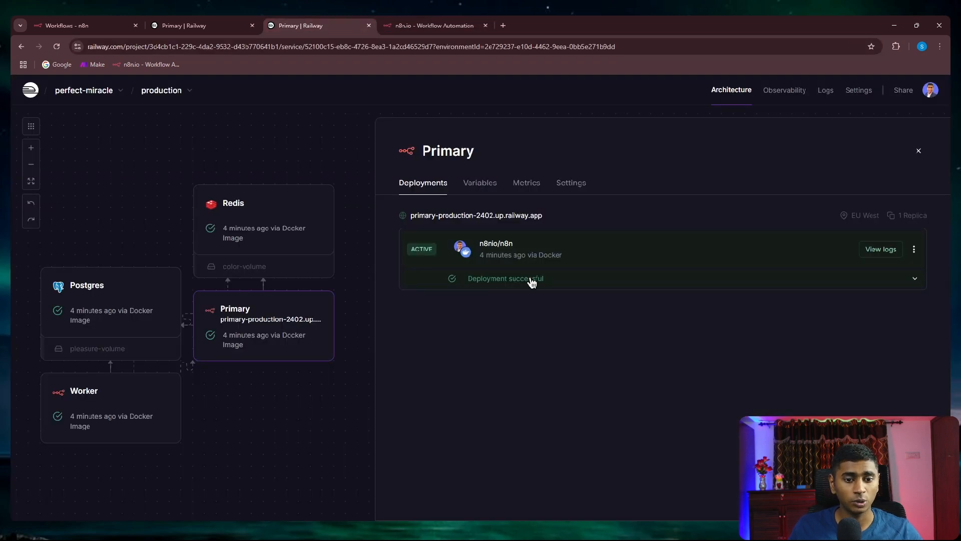
{"action": "left_click", "coordinate": [571, 183]}
{"action": "scroll", "coordinate": [635, 258], "scroll_direction": "down", "scroll_amount": 2}
{"action": "scroll", "coordinate": [646, 271], "scroll_direction": "down", "scroll_amount": 2}
{"action": "scroll", "coordinate": [661, 281], "scroll_direction": "up", "scroll_amount": 4}
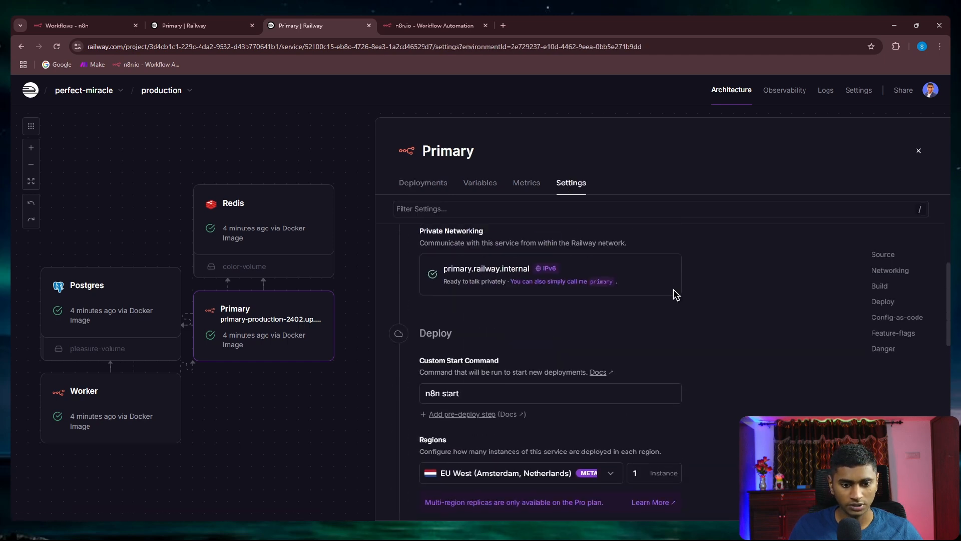
{"action": "left_click", "coordinate": [468, 365]}
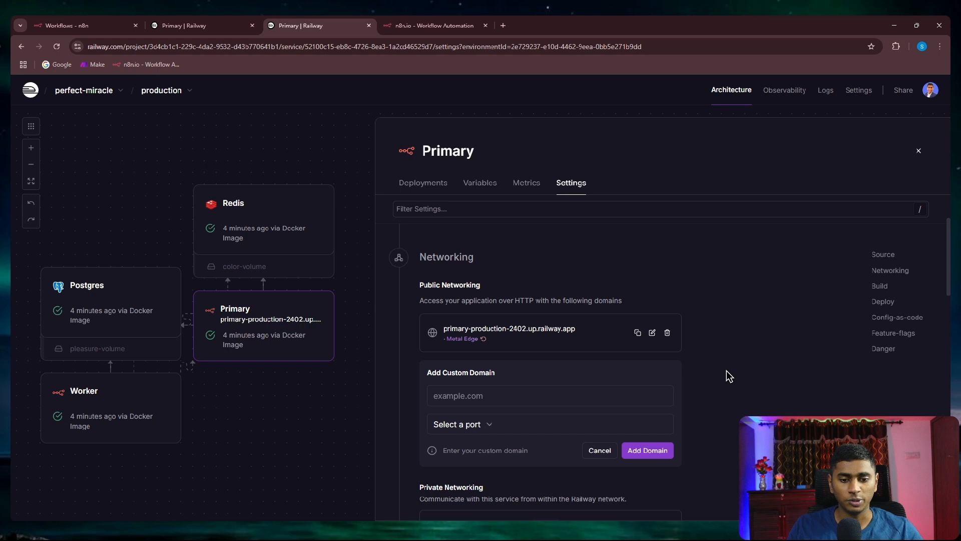
{"action": "scroll", "coordinate": [729, 376], "scroll_direction": "down", "scroll_amount": 1}
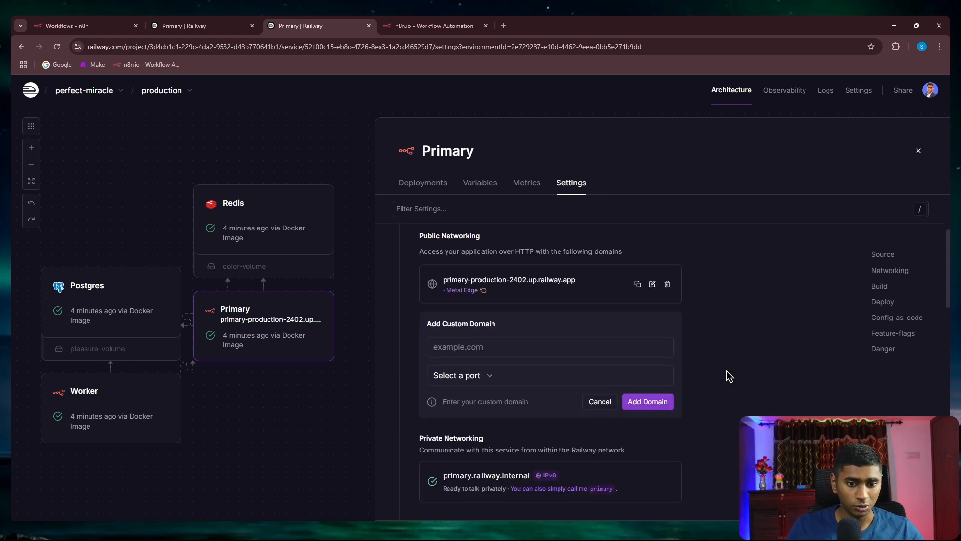
{"action": "scroll", "coordinate": [729, 376], "scroll_direction": "up", "scroll_amount": 1}
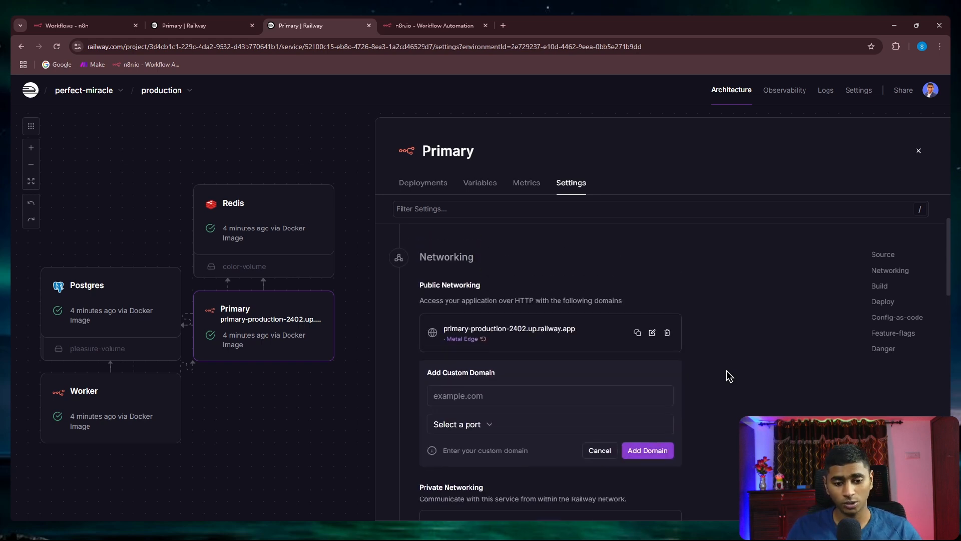
{"action": "scroll", "coordinate": [729, 376], "scroll_direction": "down", "scroll_amount": 1}
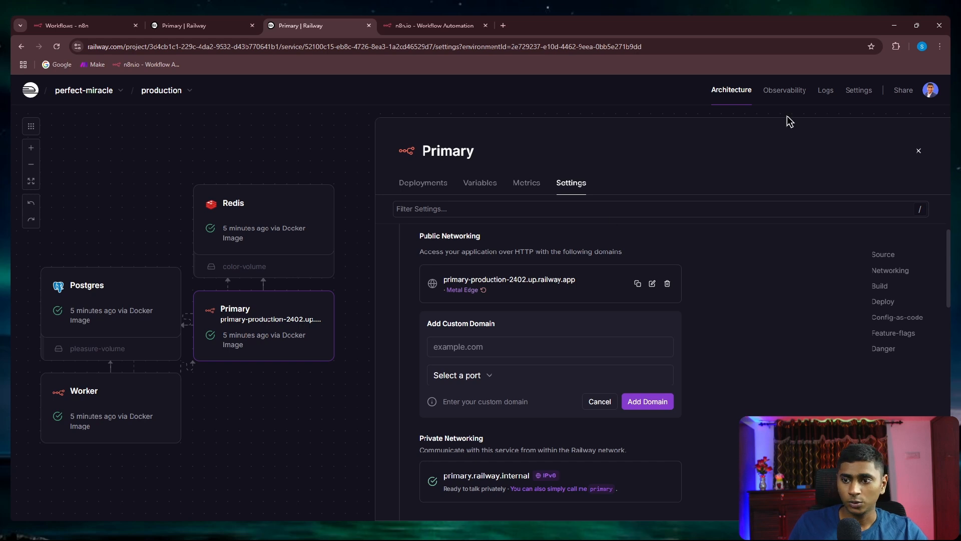
{"action": "left_click", "coordinate": [918, 152]}
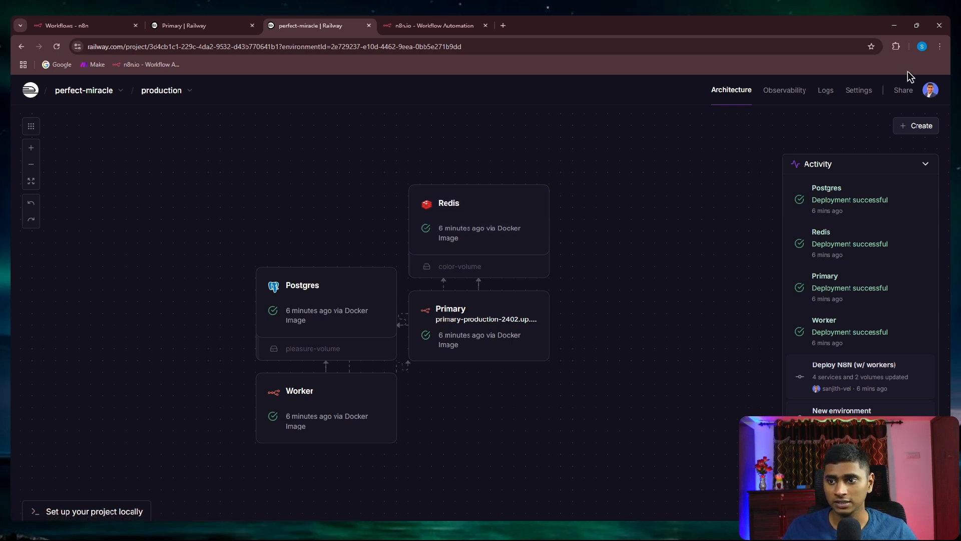
{"action": "left_click", "coordinate": [930, 90]}
{"action": "left_click", "coordinate": [663, 169]}
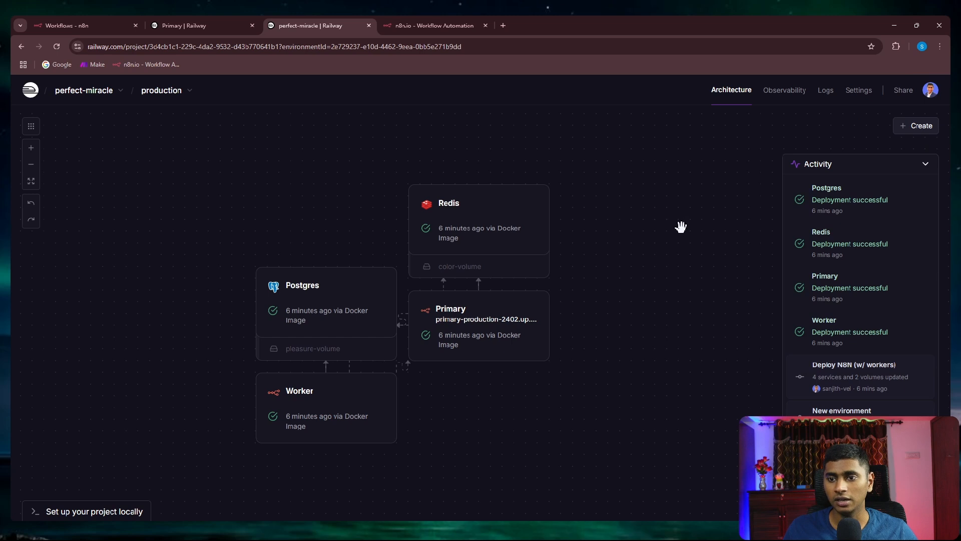
Examine the Railway workspace's billing details and the Pro plan among the available subscription plans, ending on the general workspace settings.
{"action": "left_click", "coordinate": [30, 90]}
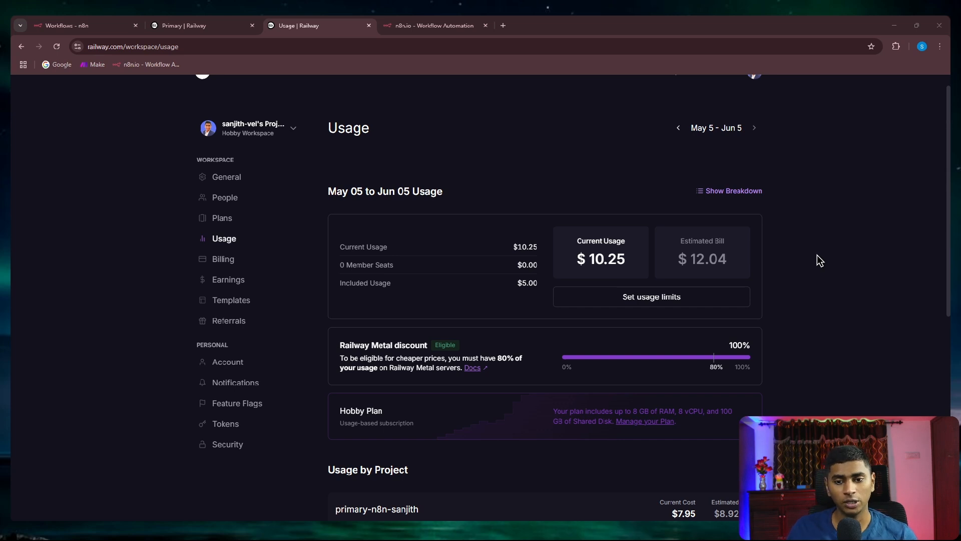
{"action": "left_click", "coordinate": [209, 259]}
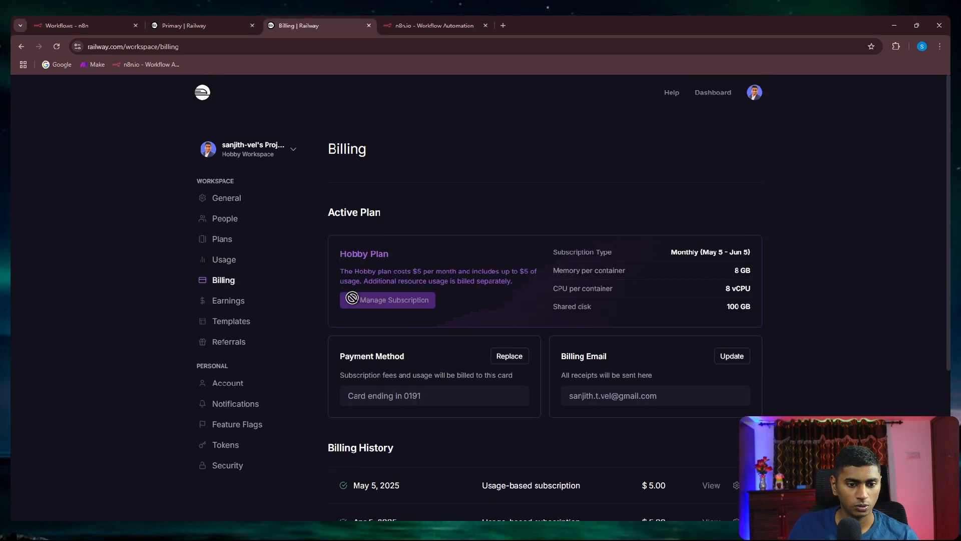
{"action": "left_click", "coordinate": [363, 299]}
{"action": "double_click", "coordinate": [360, 216]}
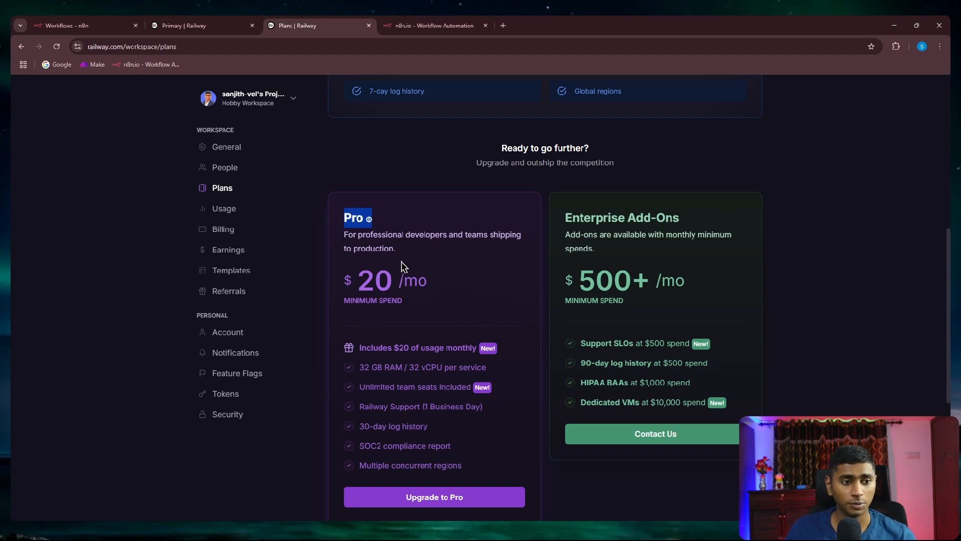
{"action": "scroll", "coordinate": [403, 267], "scroll_direction": "up", "scroll_amount": 5}
{"action": "left_click", "coordinate": [219, 148]}
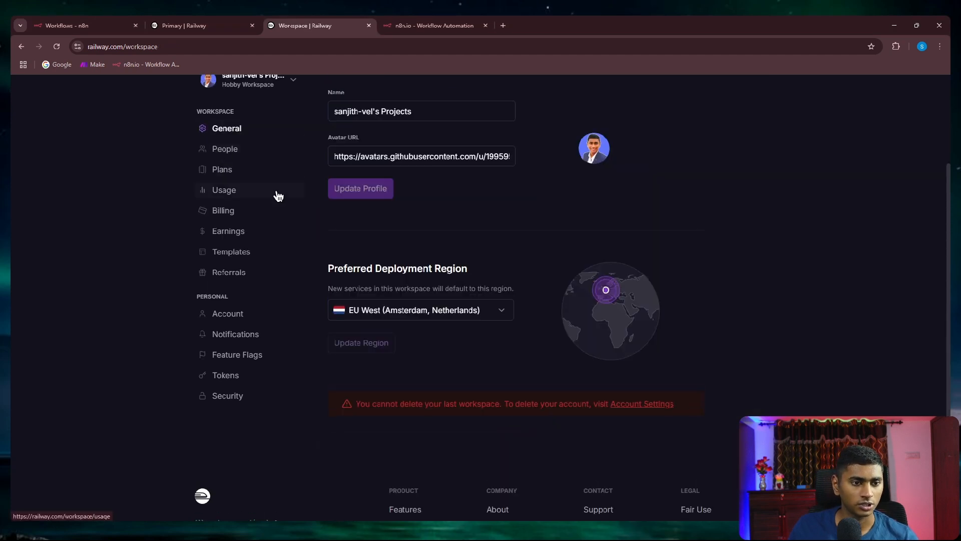
From the project dashboard, examine the name field in perfect-miracle's general project settings, and return to the dashboard.
{"action": "left_click", "coordinate": [191, 24]}
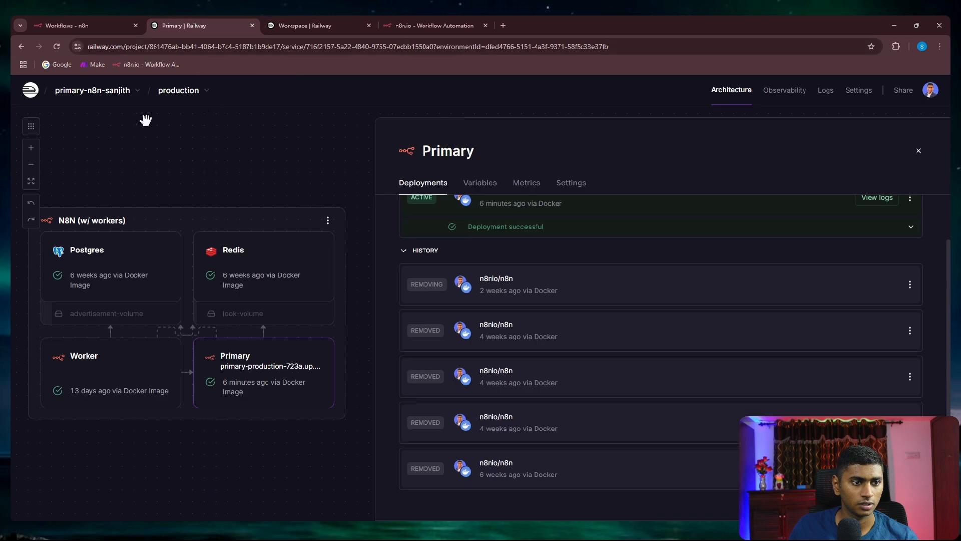
{"action": "left_click", "coordinate": [30, 90]}
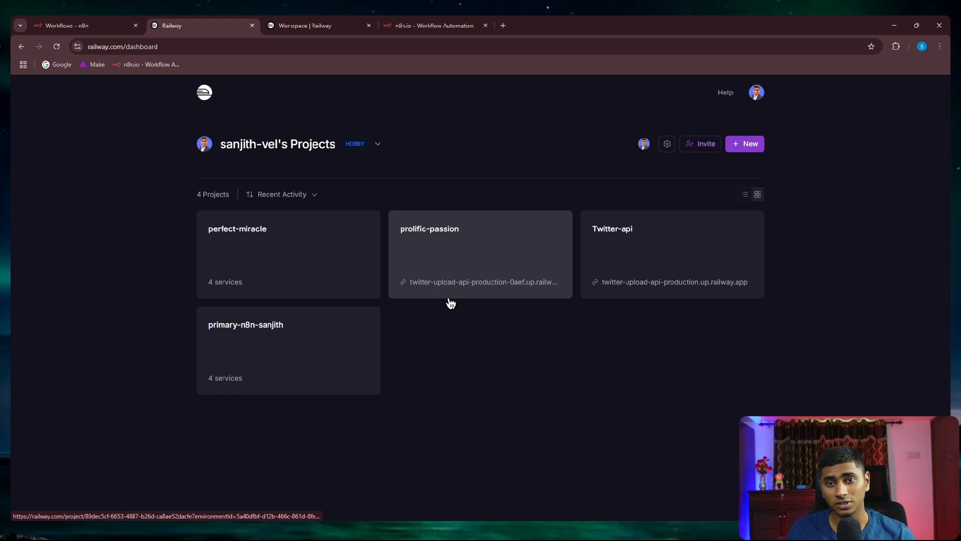
{"action": "left_click", "coordinate": [290, 244]}
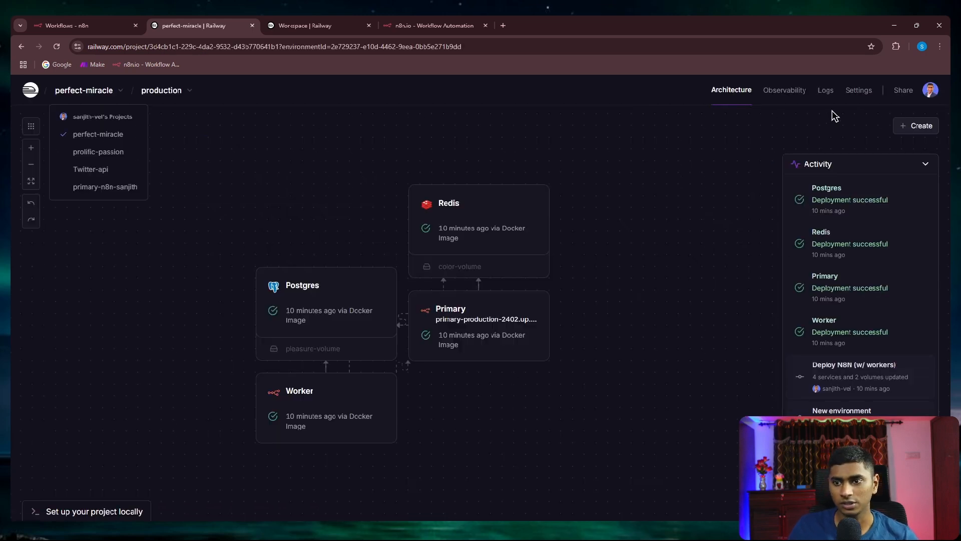
{"action": "left_click", "coordinate": [860, 93]}
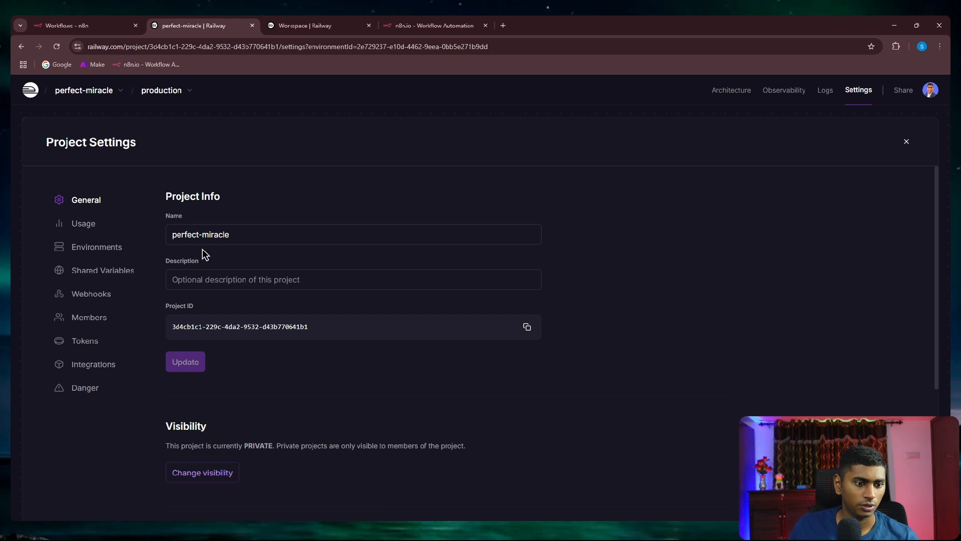
{"action": "left_click_drag", "start_coordinate": [236, 235], "coordinate": [154, 247]}
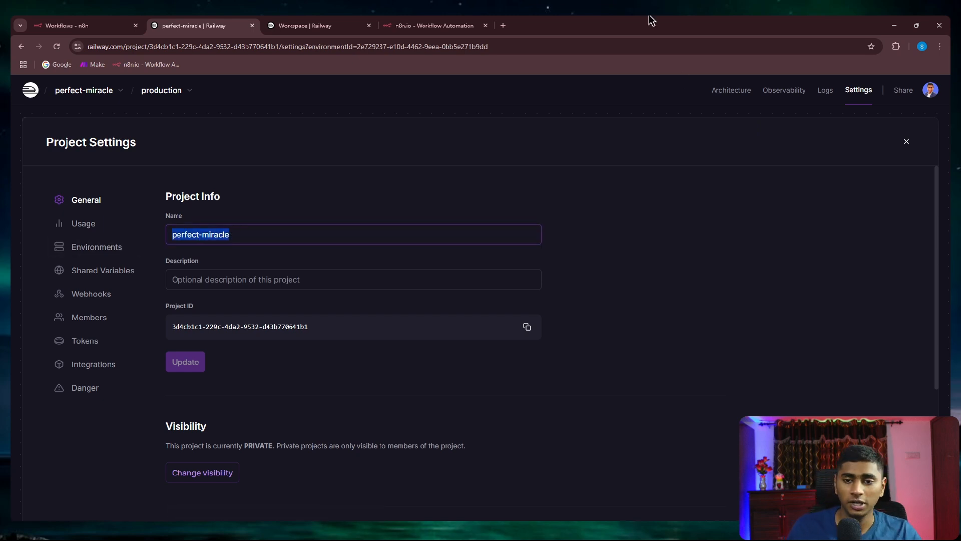
{"action": "left_click", "coordinate": [28, 93]}
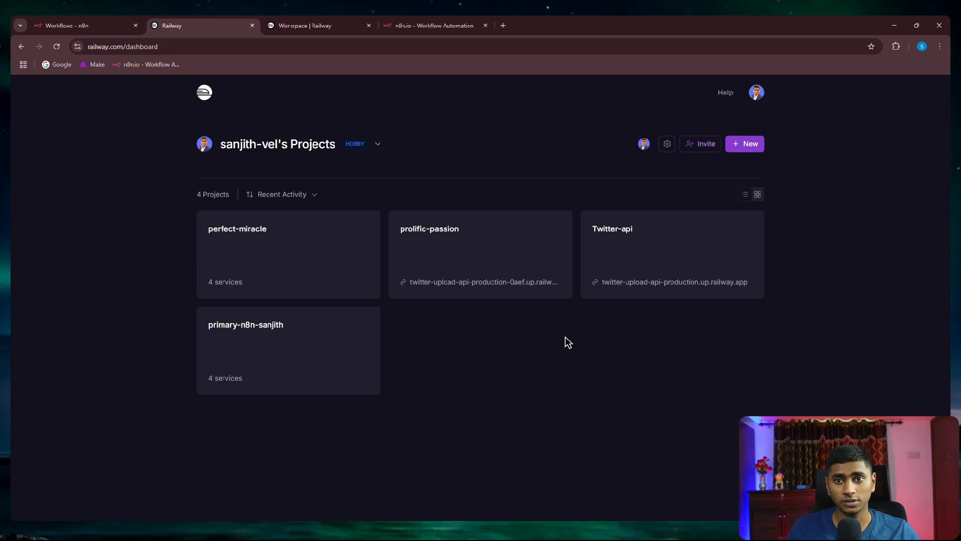